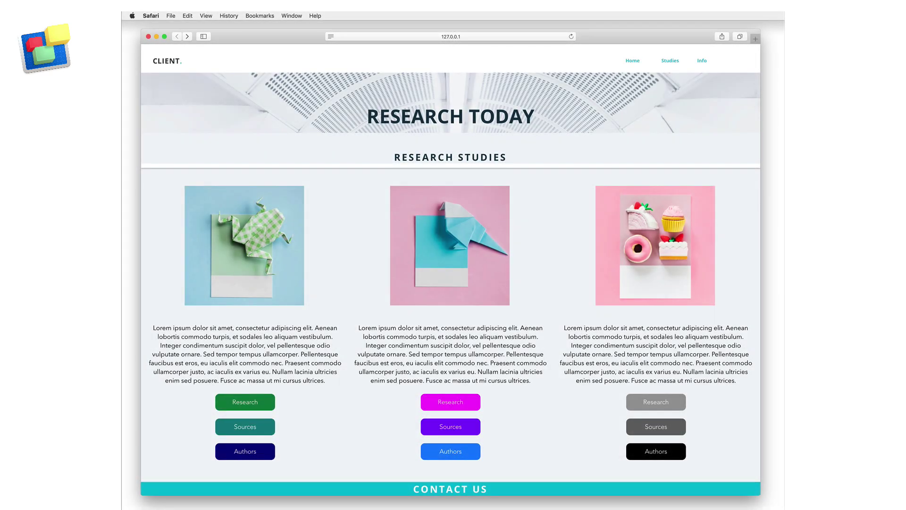
- Go to the demo site's Info page from the navigation bar in Safari
left_click(704, 61)
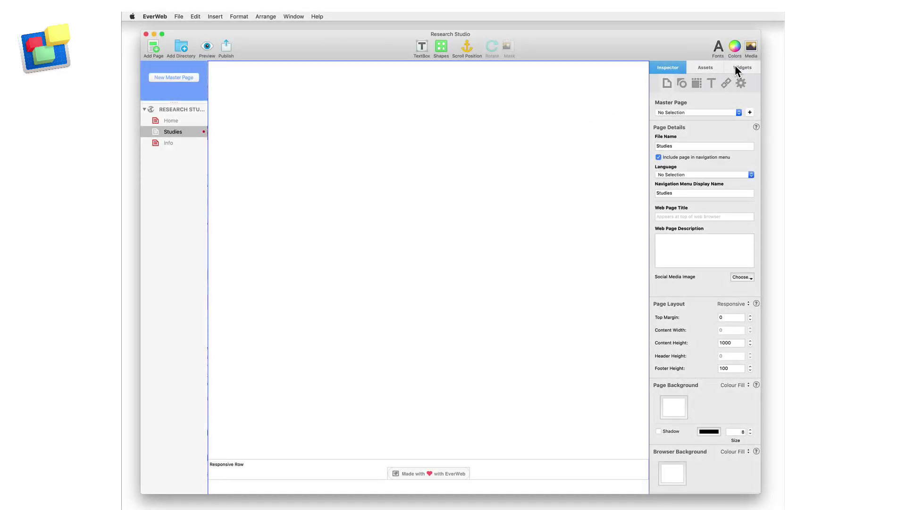
- Drop a Responsive Row onto the Studies page and put a Text Section widget inside it
left_click(736, 67)
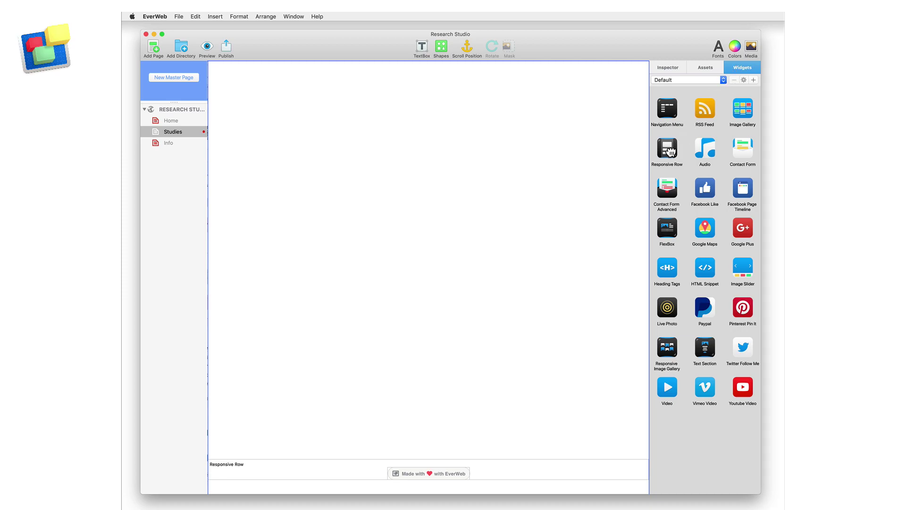
left_click_drag(668, 150, 480, 130)
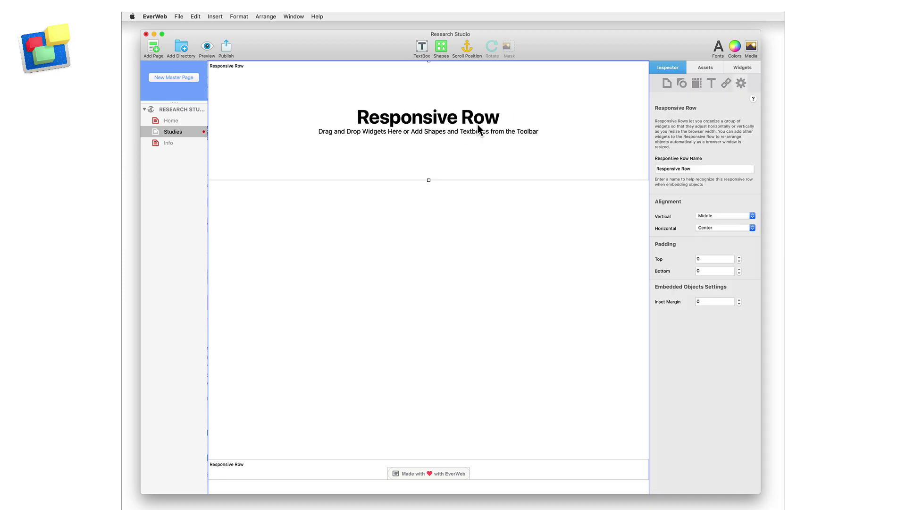
left_click(743, 68)
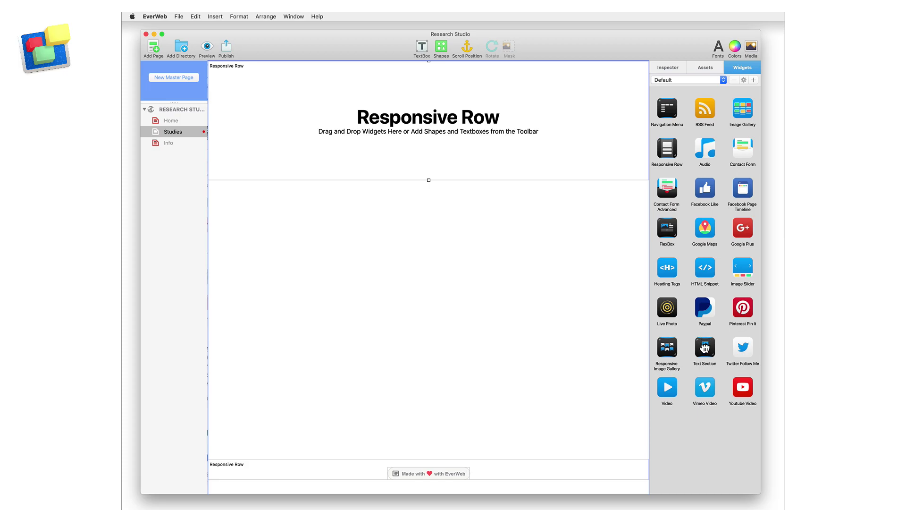
left_click_drag(705, 349, 475, 128)
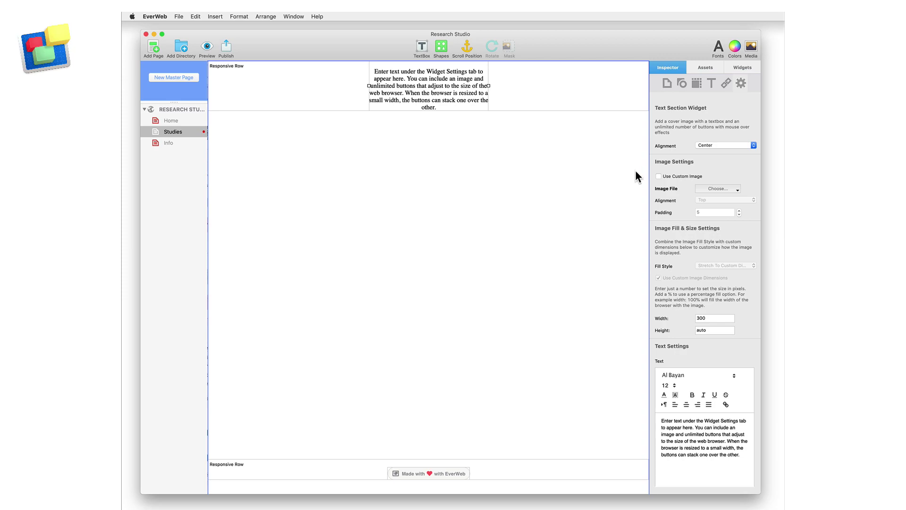
- Turn on a custom image for the text section and use im-1.jpeg, the origami frog
left_click(659, 177)
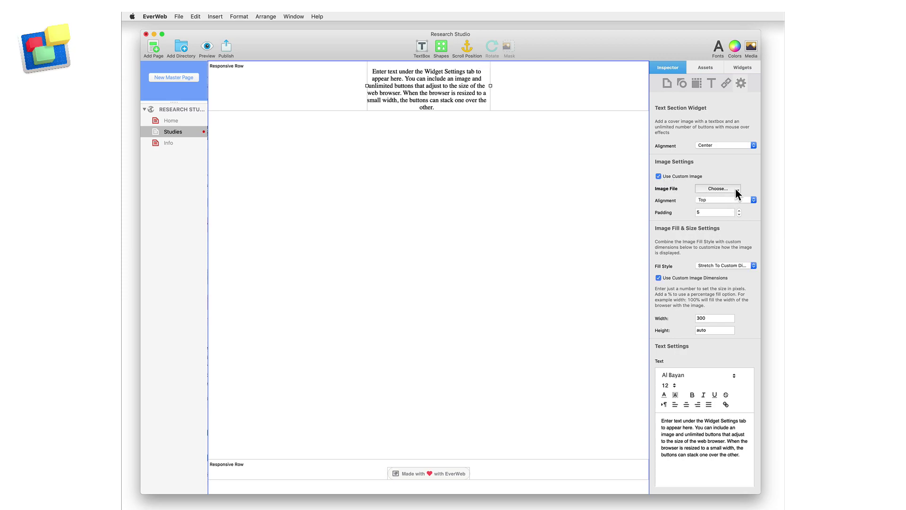
left_click(735, 188)
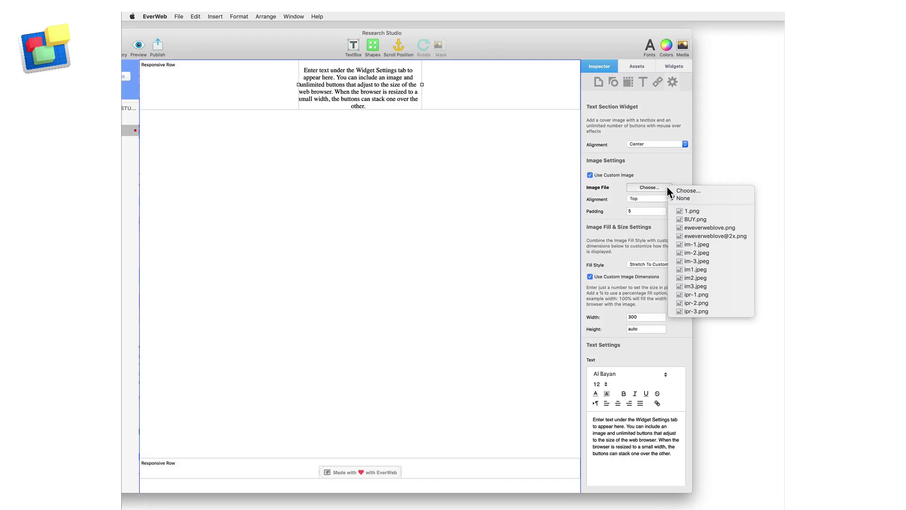
left_click(709, 245)
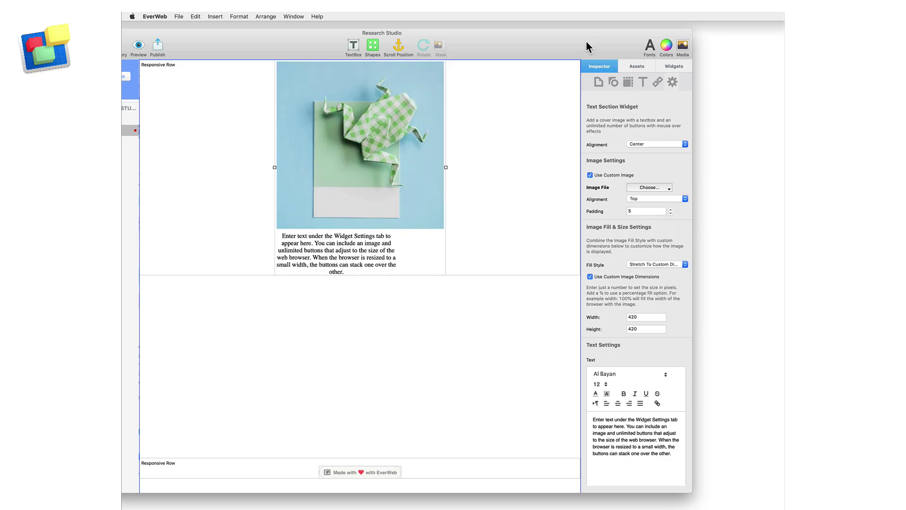
left_click_drag(586, 42, 652, 41)
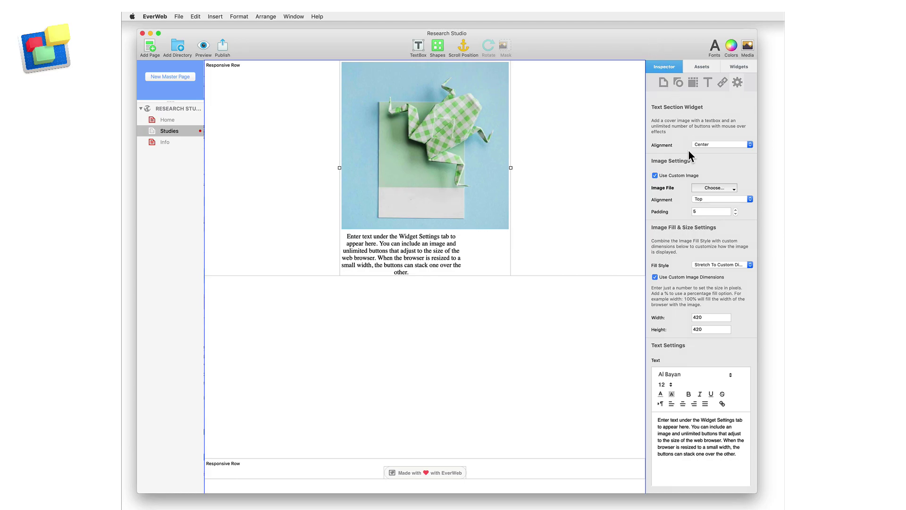
- Set the section image padding to 30 and its fill style to Scale Down
double_click(696, 211)
type("30")
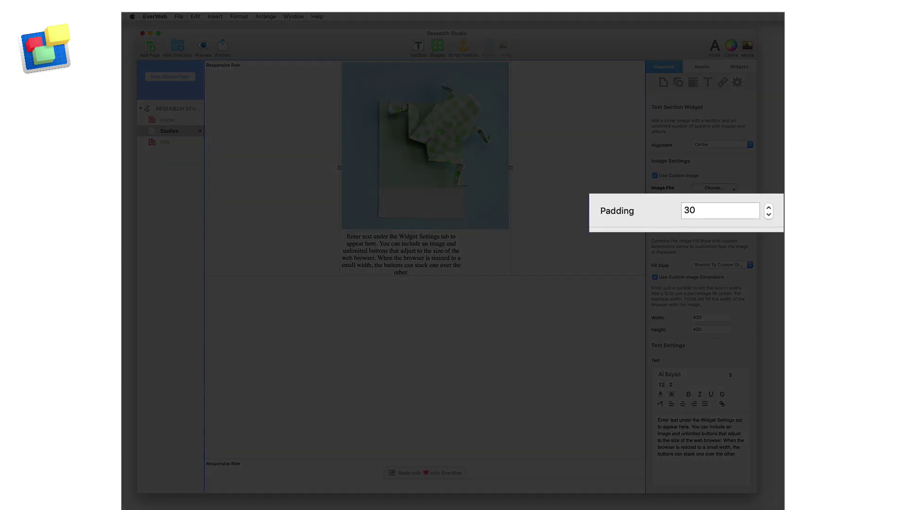
key("Return")
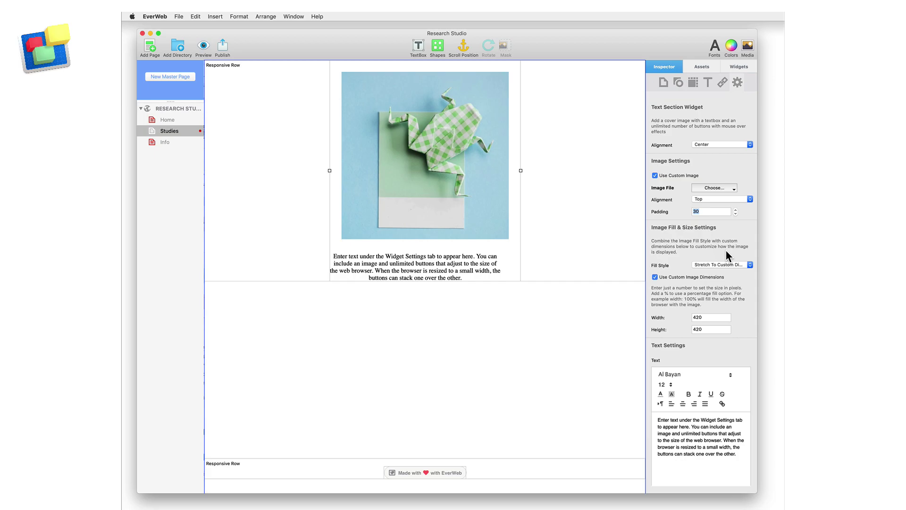
left_click(741, 264)
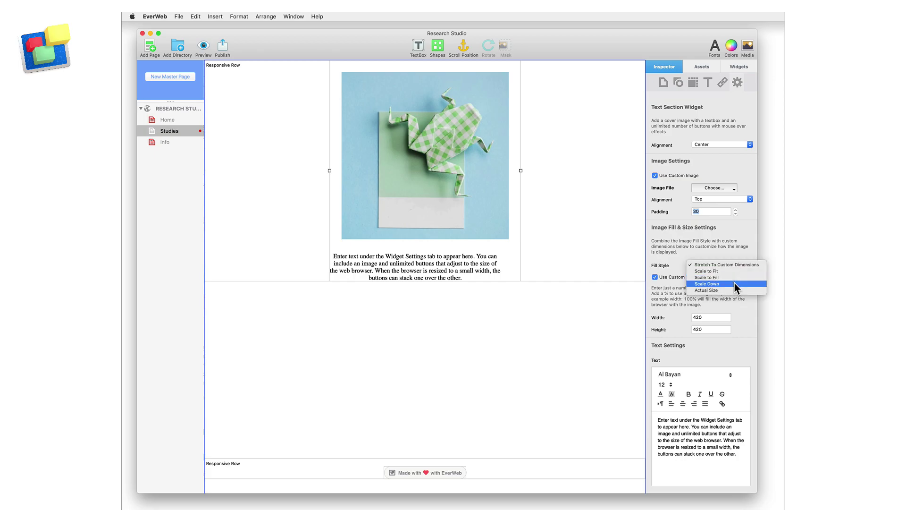
left_click(735, 283)
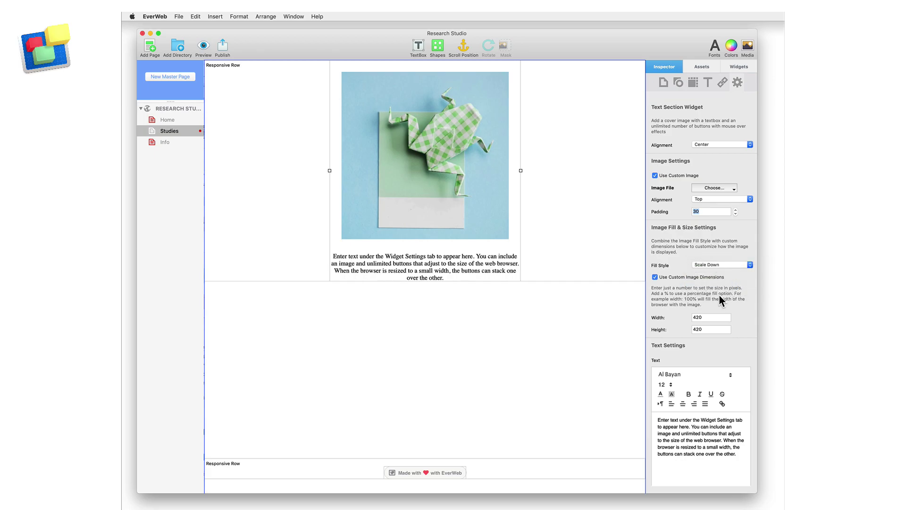
- Resize the section image to width 300 with auto height
left_click(706, 316)
type("300")
key("Tab")
type("auto")
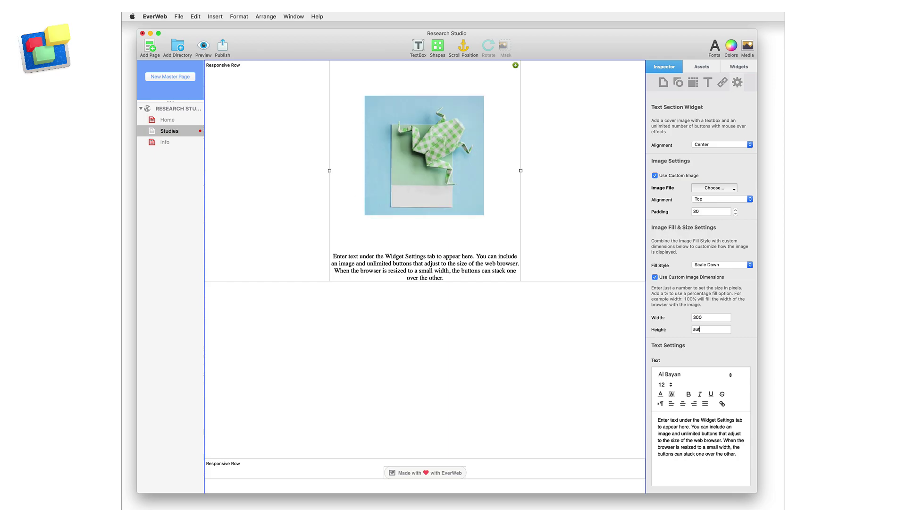
key("Return")
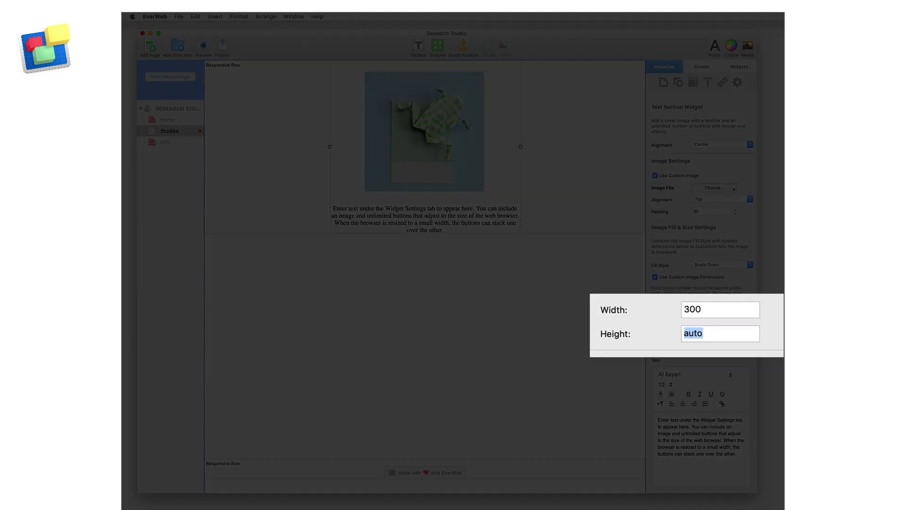
key("shift+Tab")
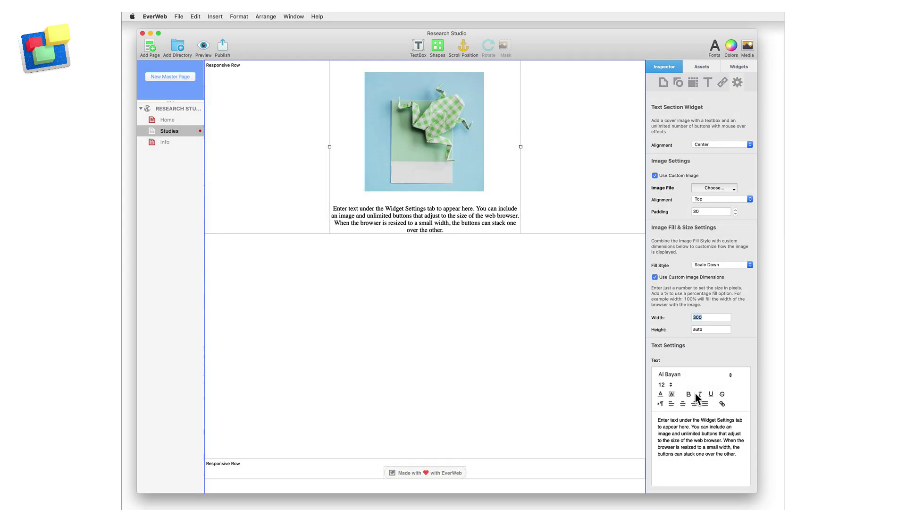
- Replace the section's placeholder text with the pasted Lorem ipsum paragraph, then select it all
left_click(688, 427)
key("super+a")
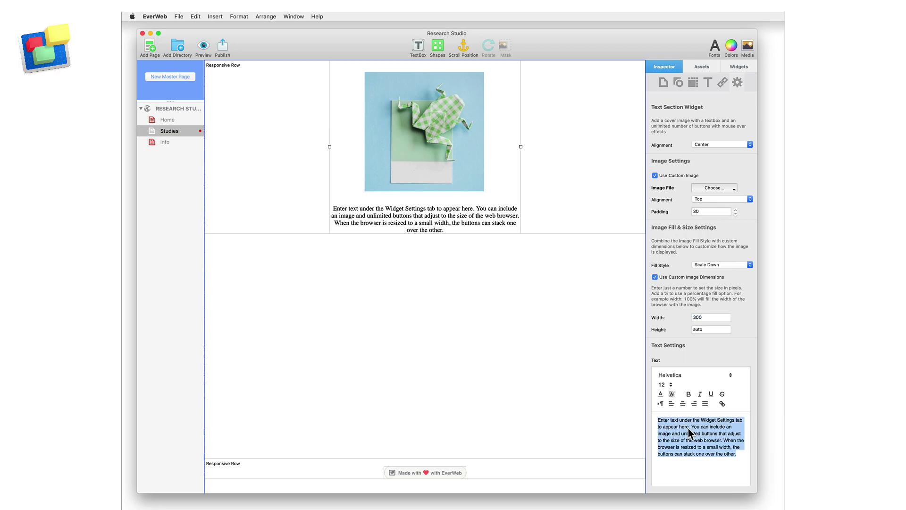
key("super+v")
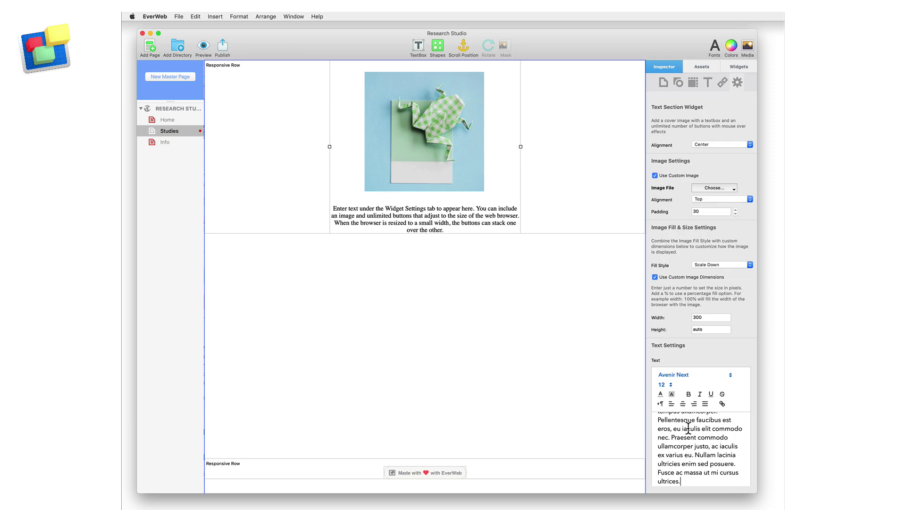
key("super+a")
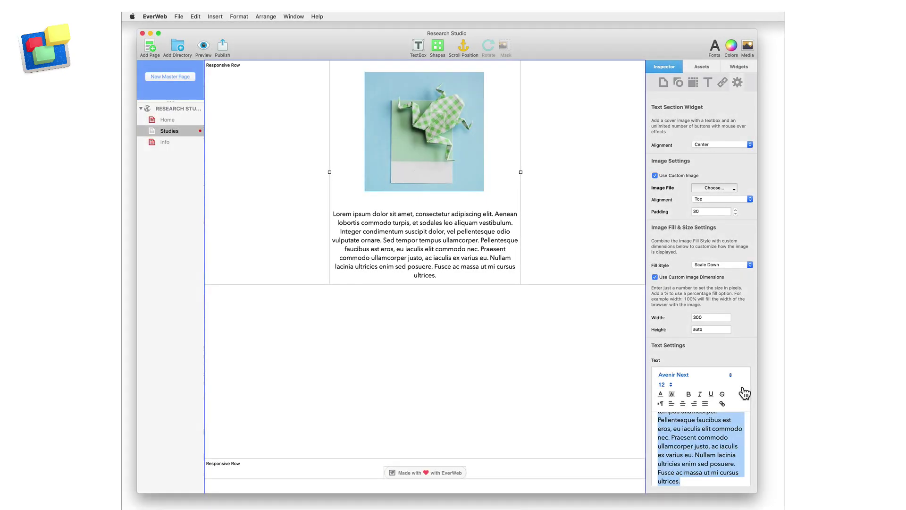
- Enable custom buttons, add Studies, Authors and Papers, and set Always Arrange Vertically
scroll(744, 393, "down", 5)
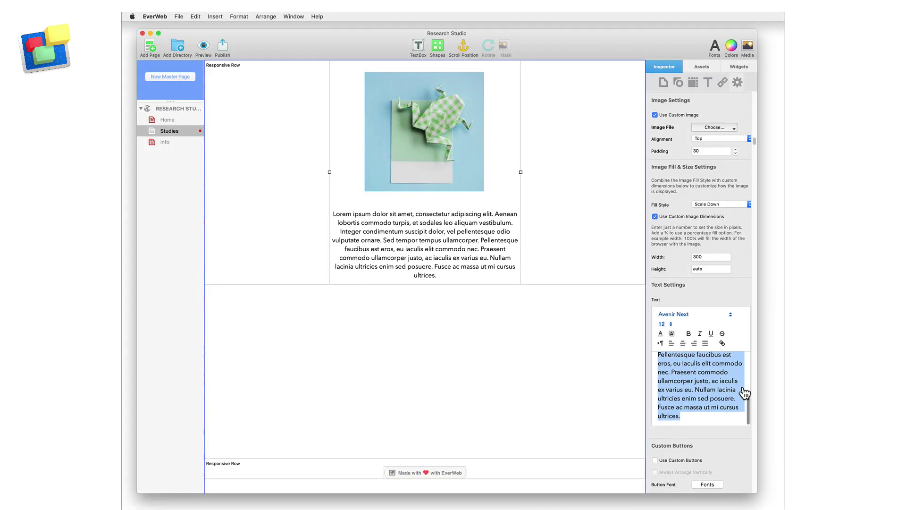
left_click(655, 394)
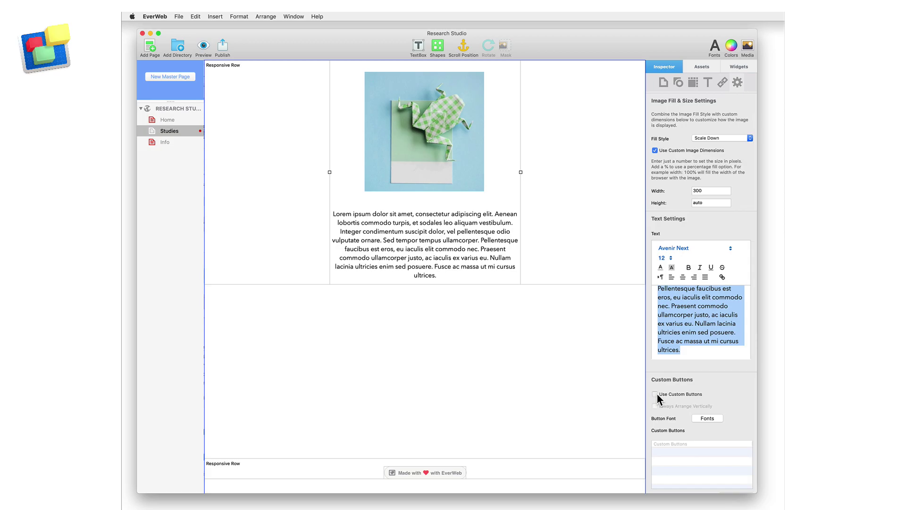
scroll(738, 399, "down", 4)
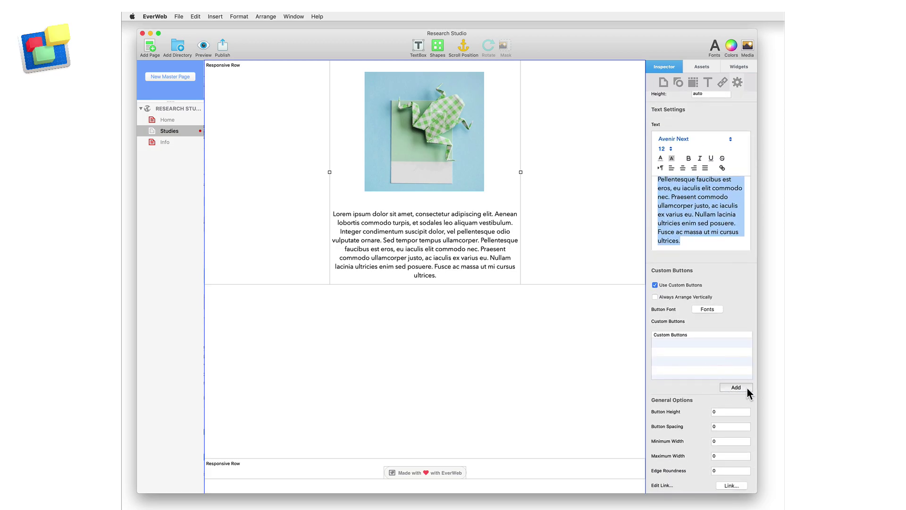
left_click(747, 388)
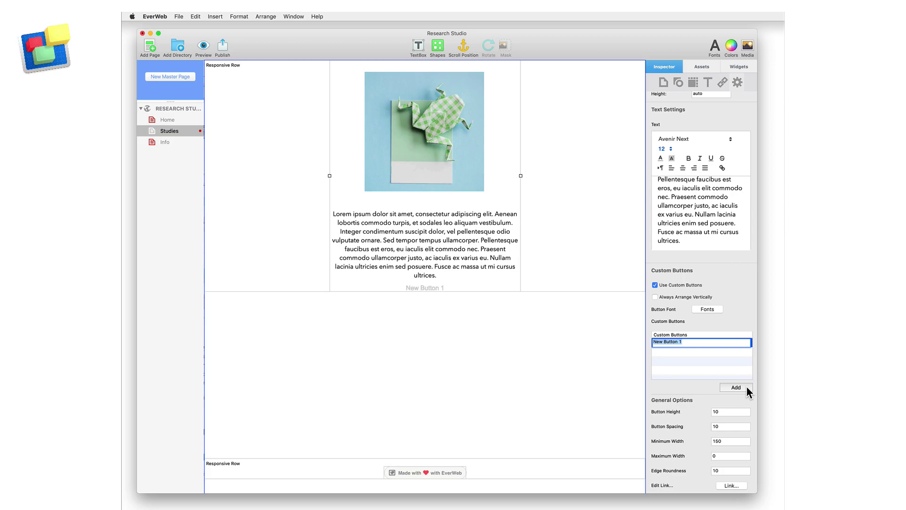
type("Studies")
key("Return")
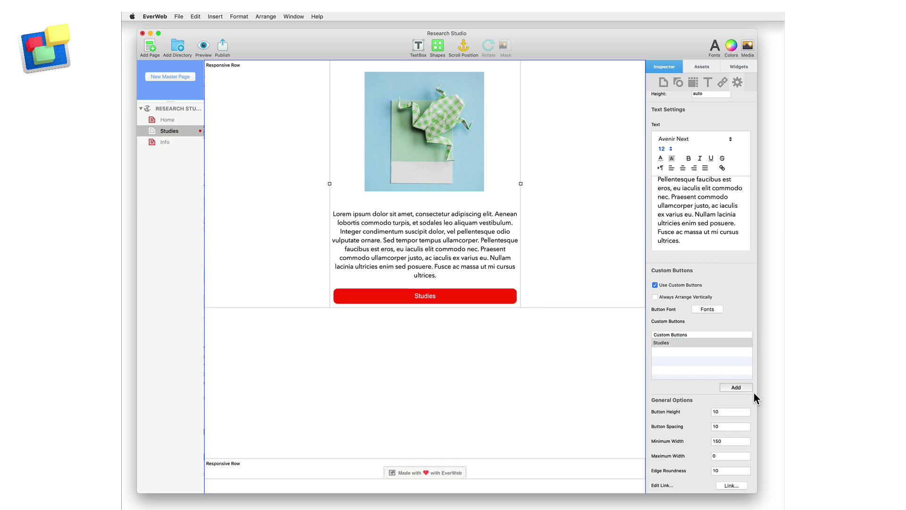
left_click(741, 387)
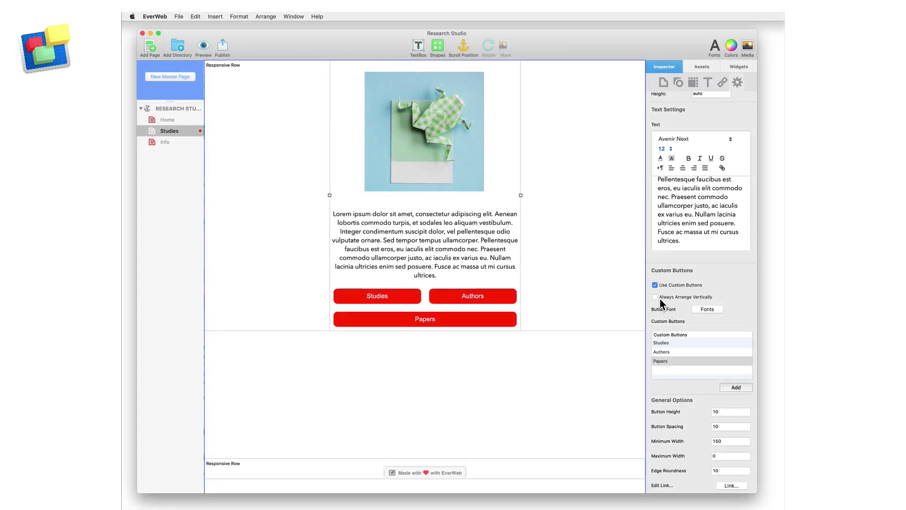
left_click(656, 297)
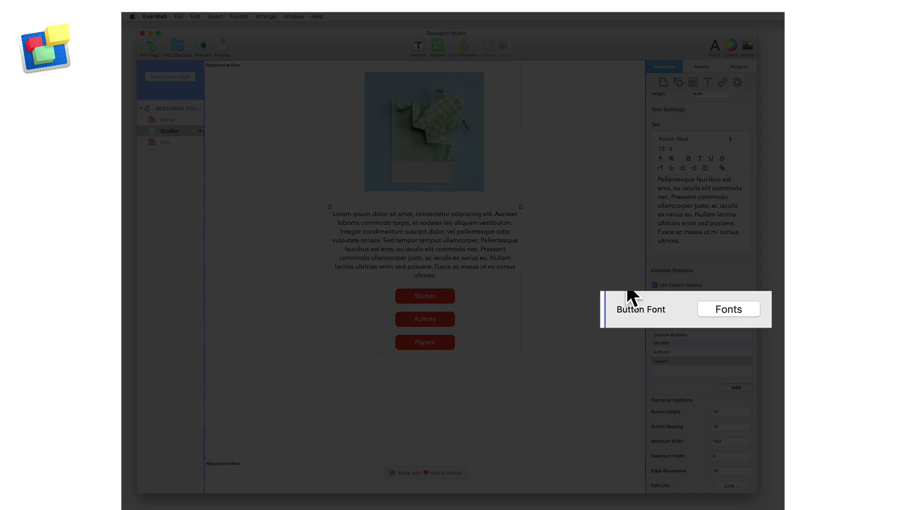
- Set the Papers button's link to the Home page
scroll(656, 295, "down", 6)
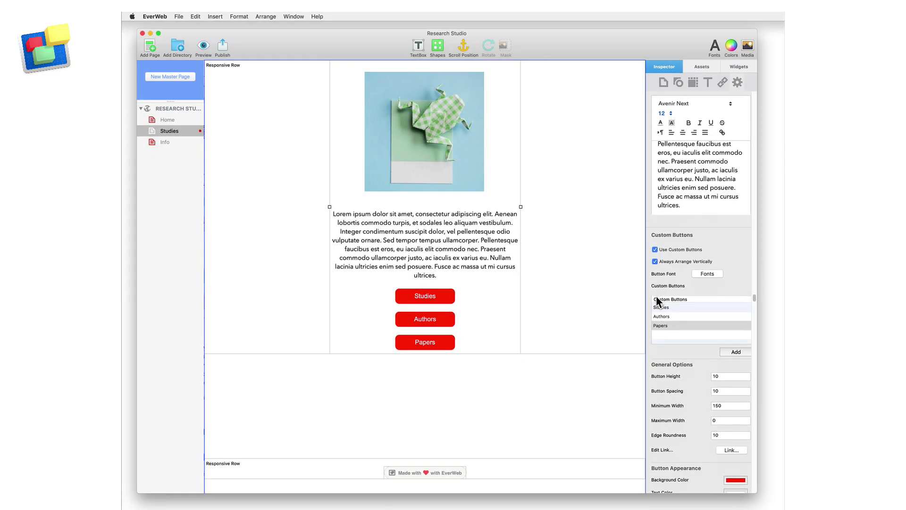
scroll(657, 302, "down", 1)
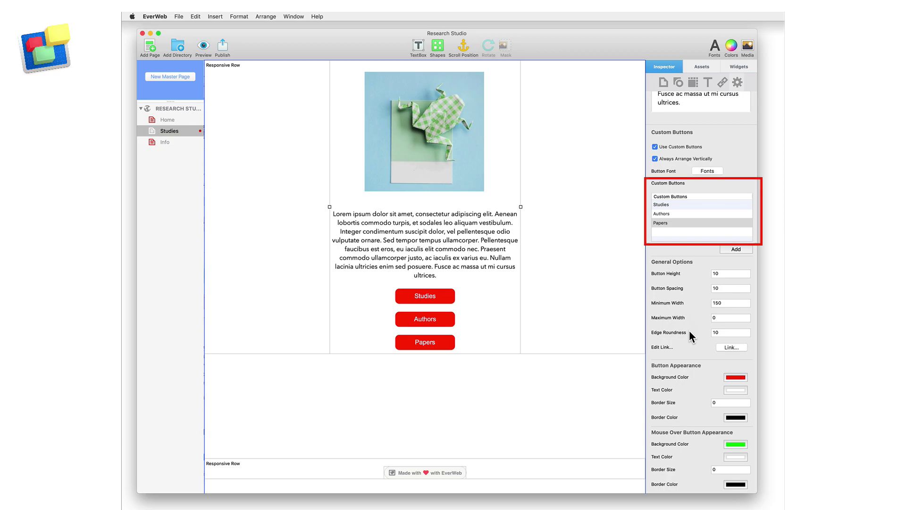
left_click(736, 347)
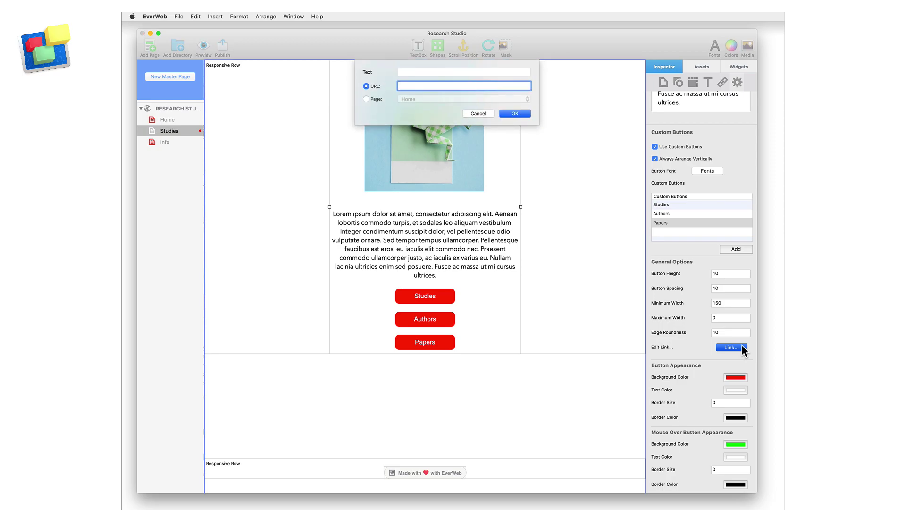
left_click(377, 98)
left_click(405, 97)
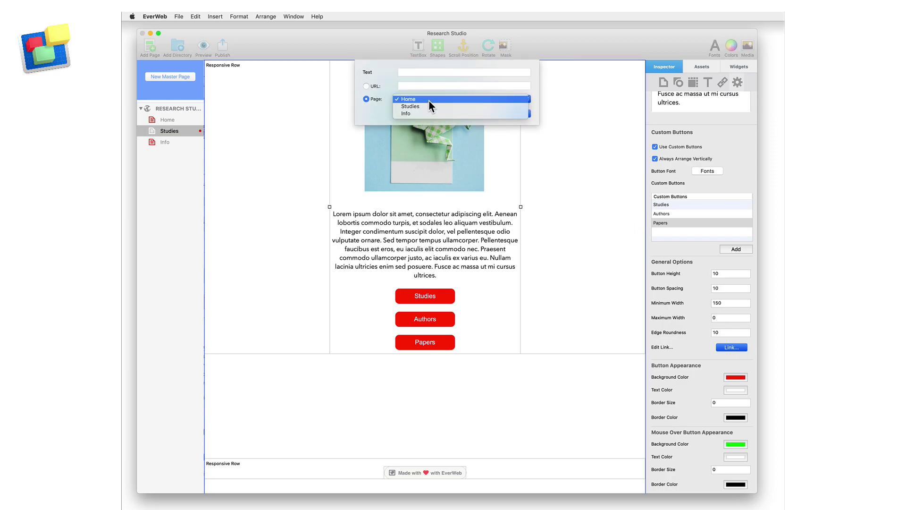
left_click(428, 100)
left_click(515, 113)
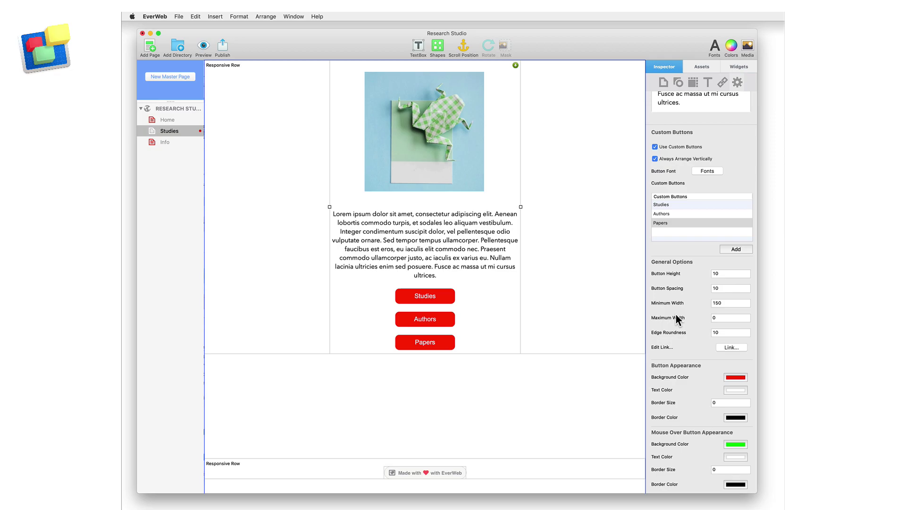
scroll(687, 329, "down", 4)
- Set button backgrounds: Papers Liquorice black, Authors Nickel grey, Studies Silver light grey
left_click(735, 312)
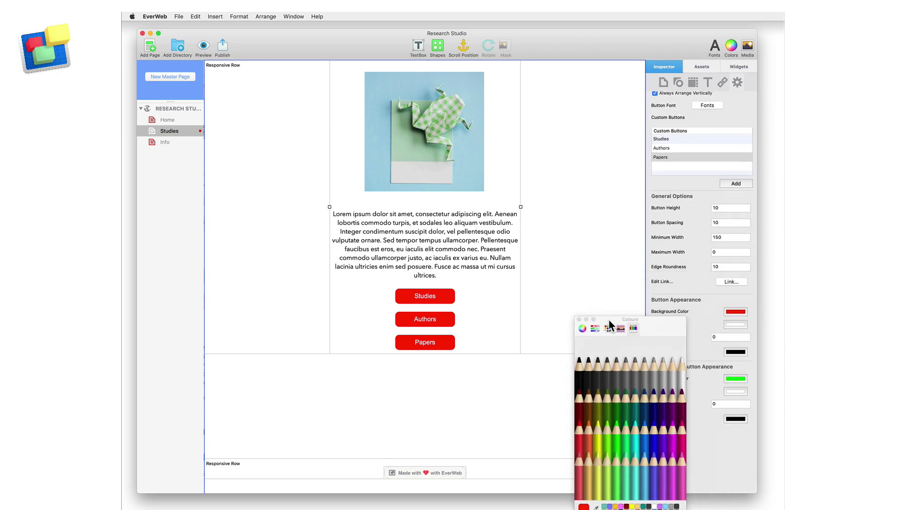
left_click(565, 343)
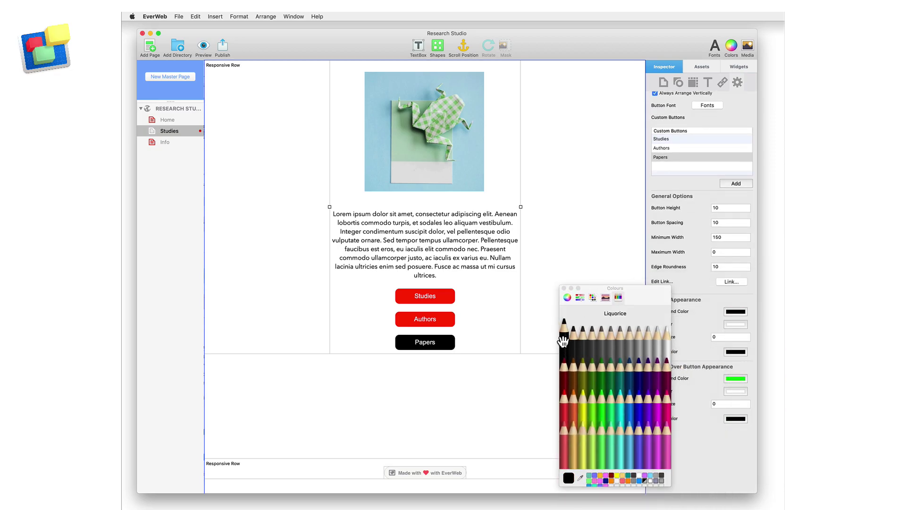
left_click(674, 148)
left_click(621, 345)
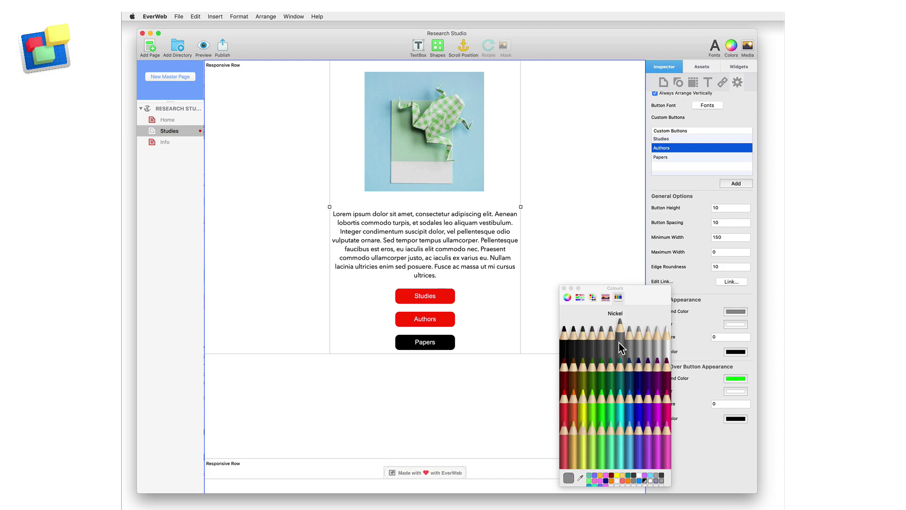
left_click(681, 139)
left_click(648, 348)
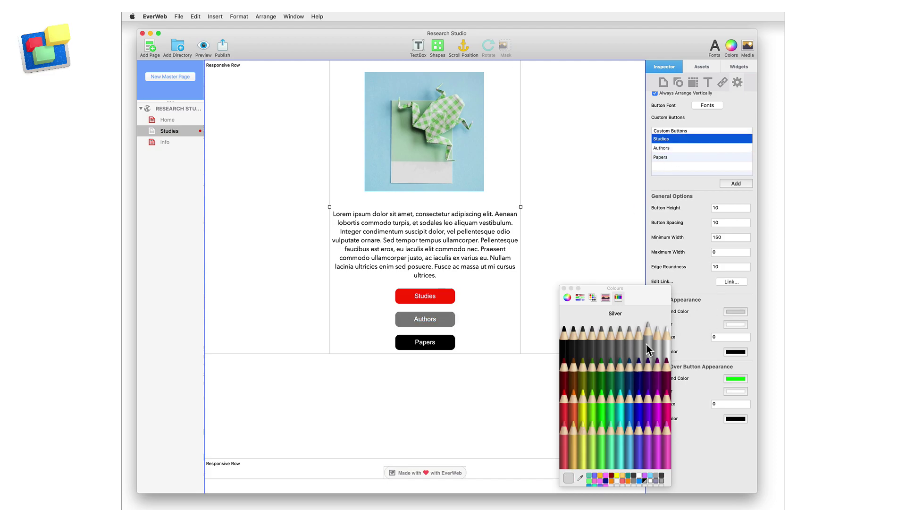
left_click(563, 288)
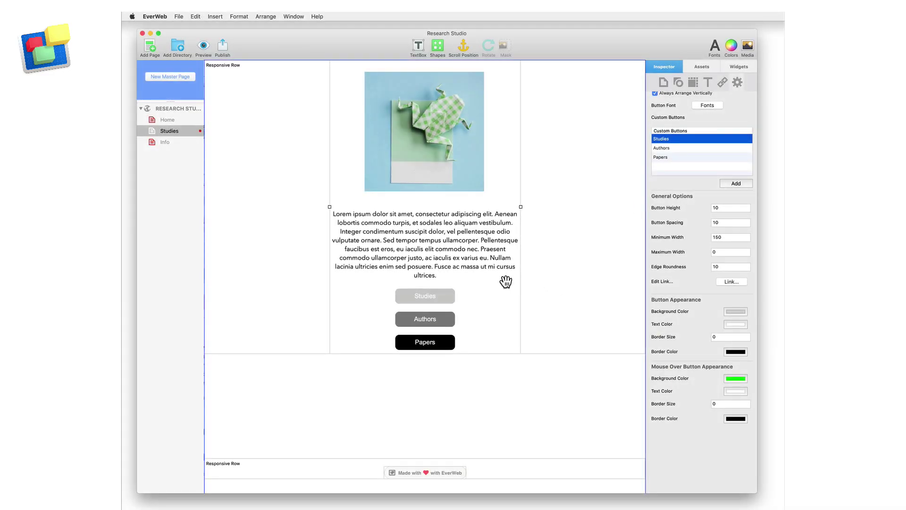
- Set the text section widget's width to 325 in Metrics
left_click(693, 83)
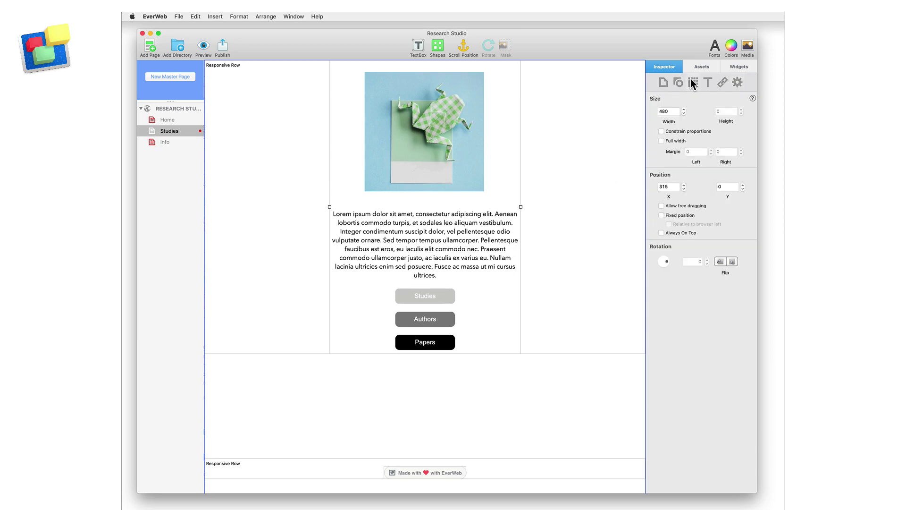
double_click(671, 112)
type("325")
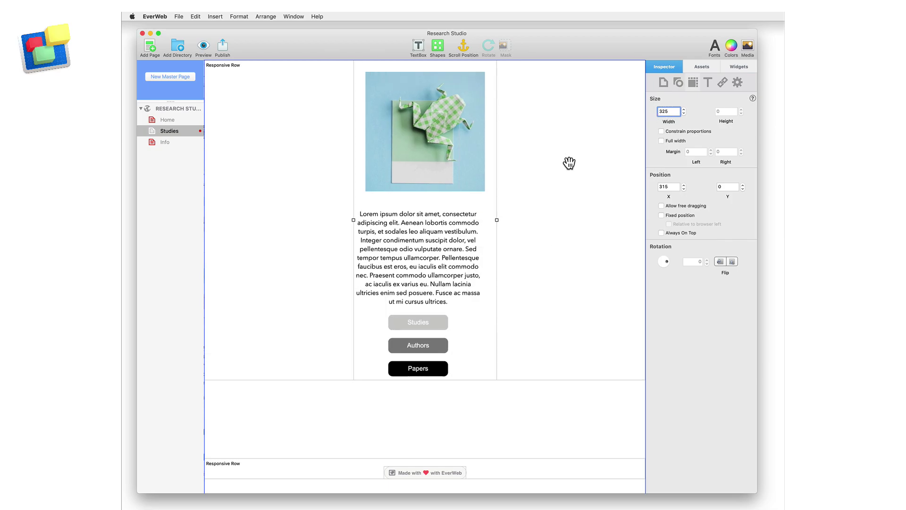
- Duplicate the text section widget and embed the copy in the responsive row
left_click(736, 82)
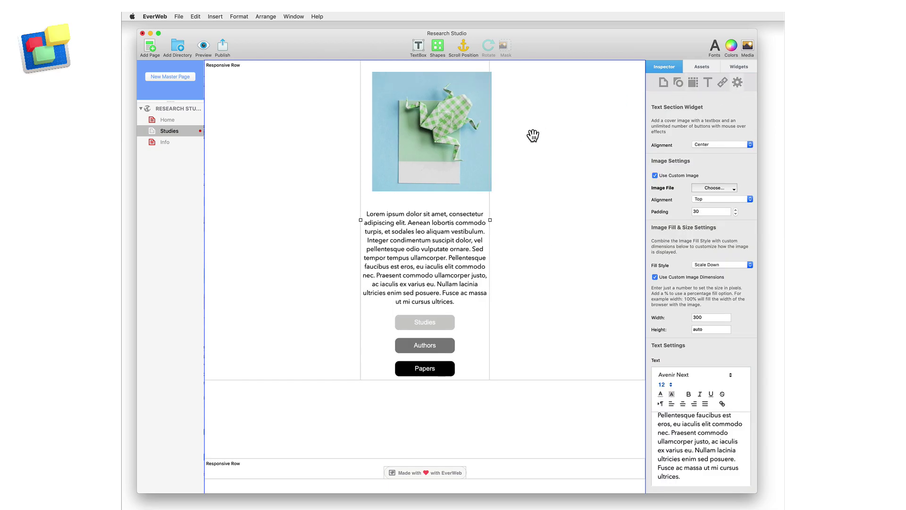
key("super+d")
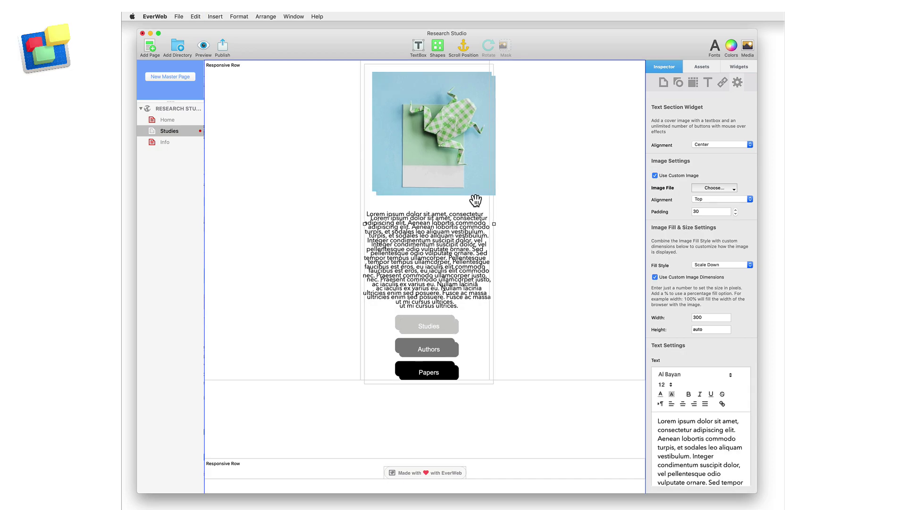
left_click_drag(476, 197, 518, 206)
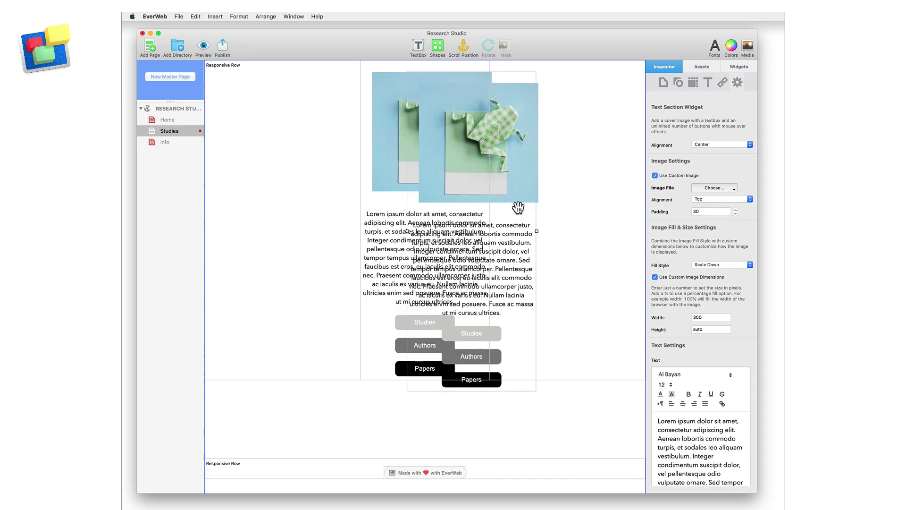
right_click(518, 207)
mouse_move(562, 303)
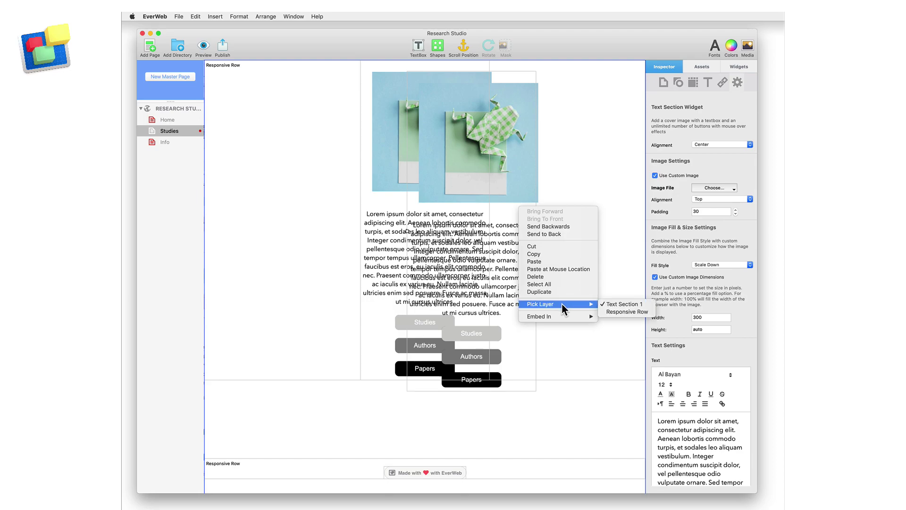
mouse_move(575, 317)
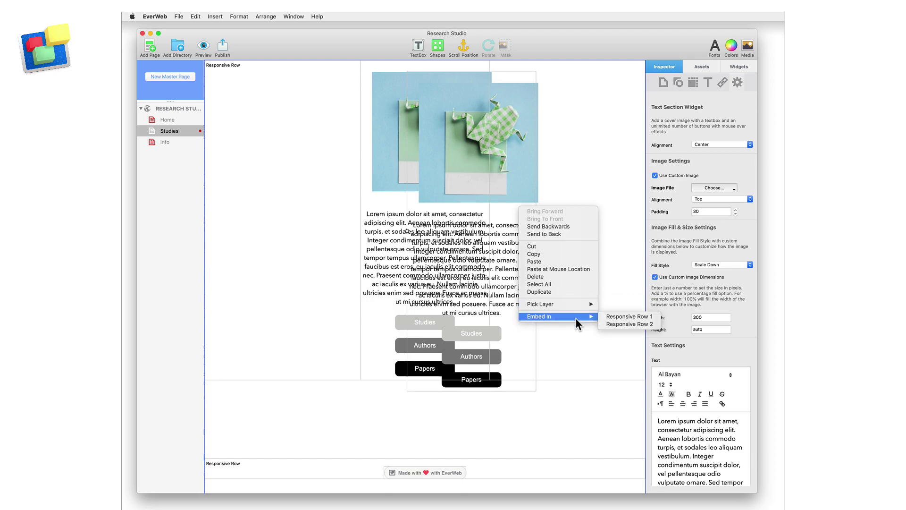
left_click(610, 317)
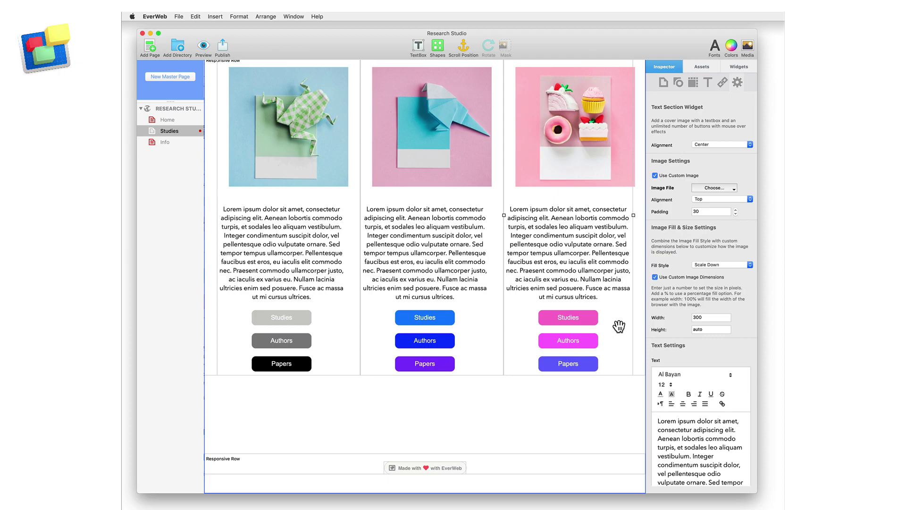
- Give the responsive row an inset margin of 20, then narrow the Safari preview to check stacking
left_click(639, 321)
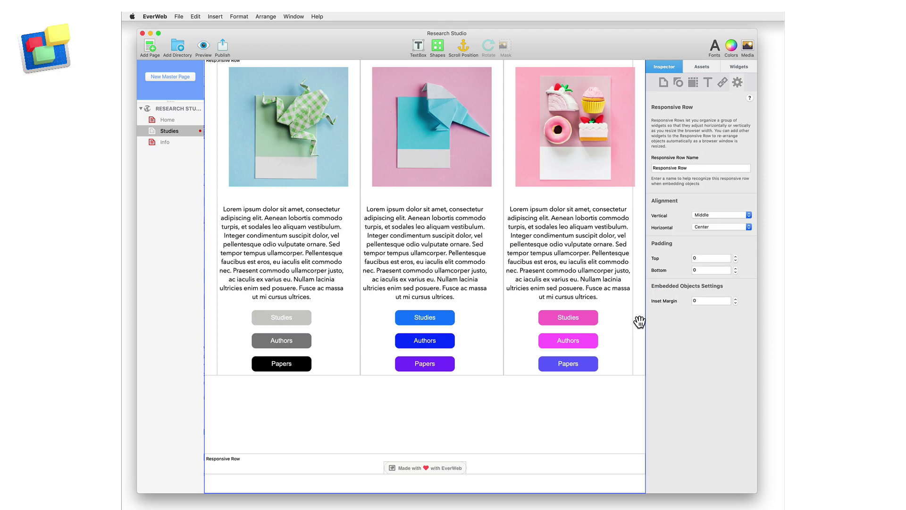
left_click(705, 300)
type("2")
key("Return")
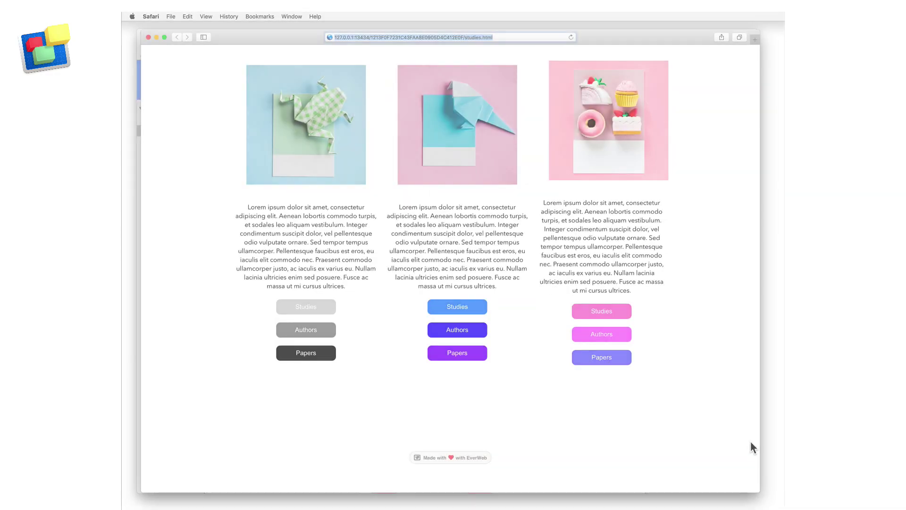
left_click_drag(760, 489, 340, 477)
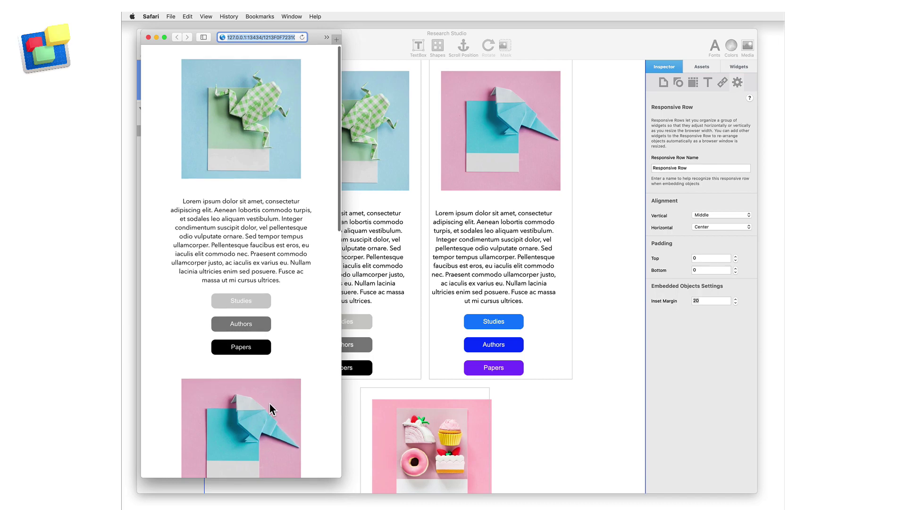